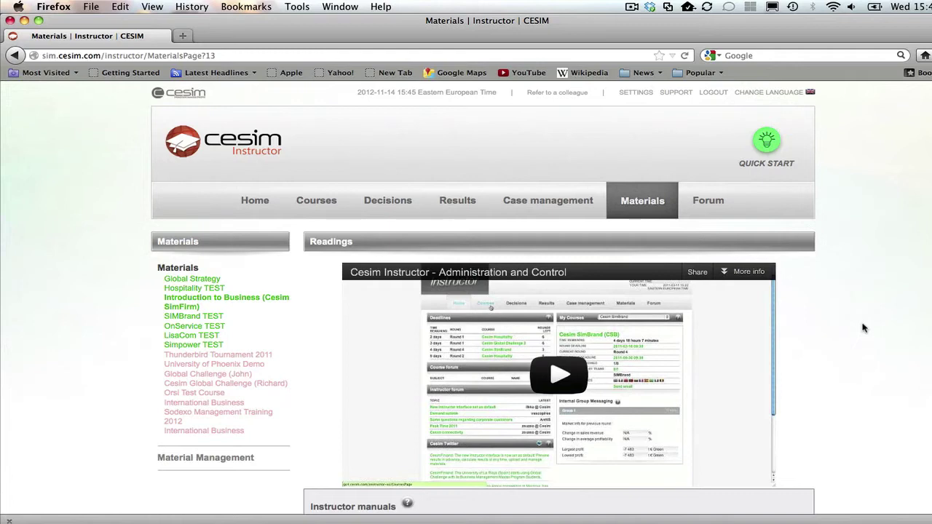
pyautogui.scroll(-3, 863, 328)
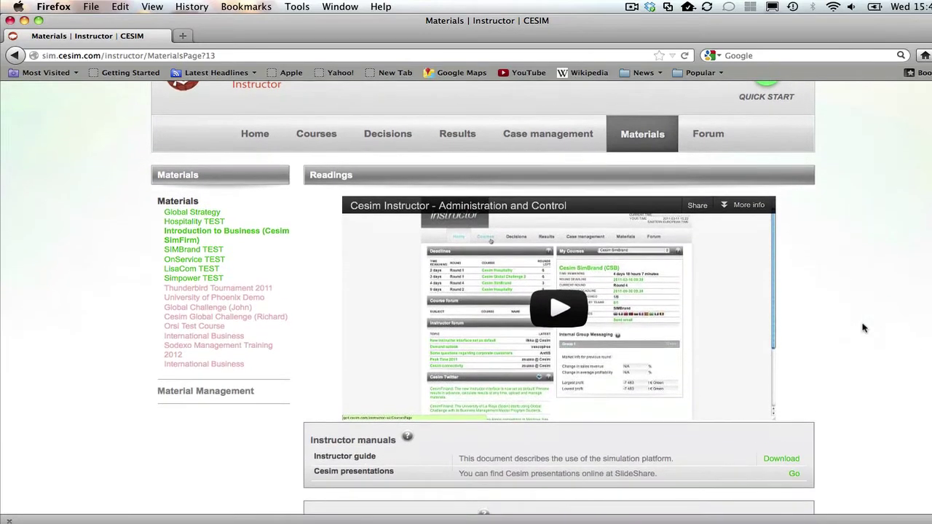
pyautogui.scroll(-1, 863, 328)
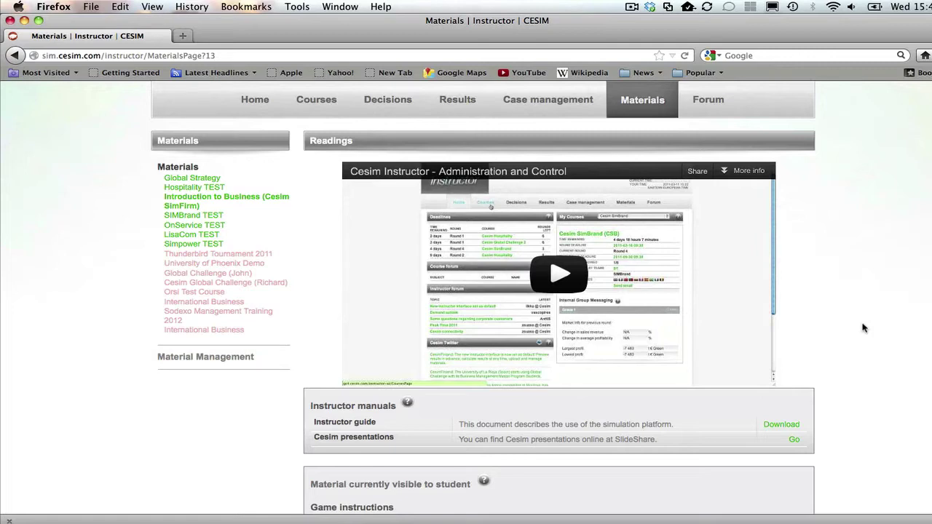
pyautogui.scroll(-2, 862, 327)
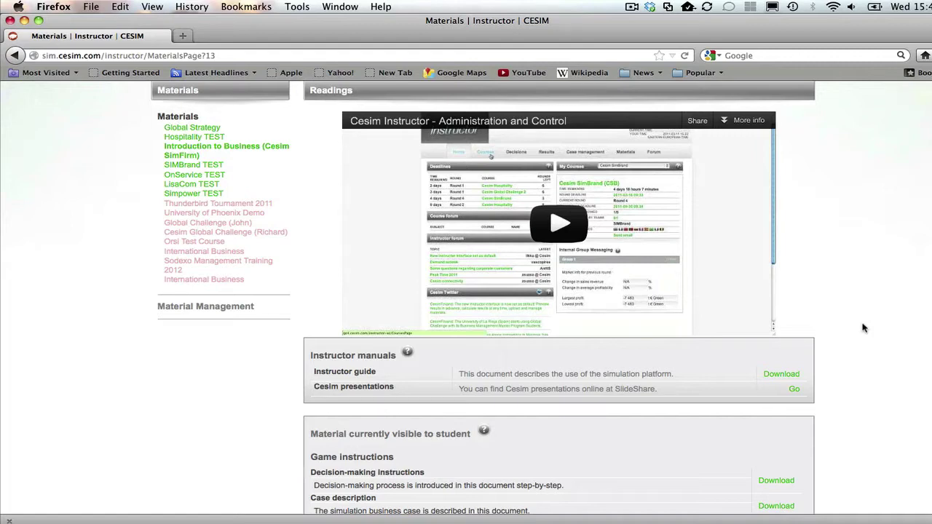
pyautogui.scroll(-1, 863, 328)
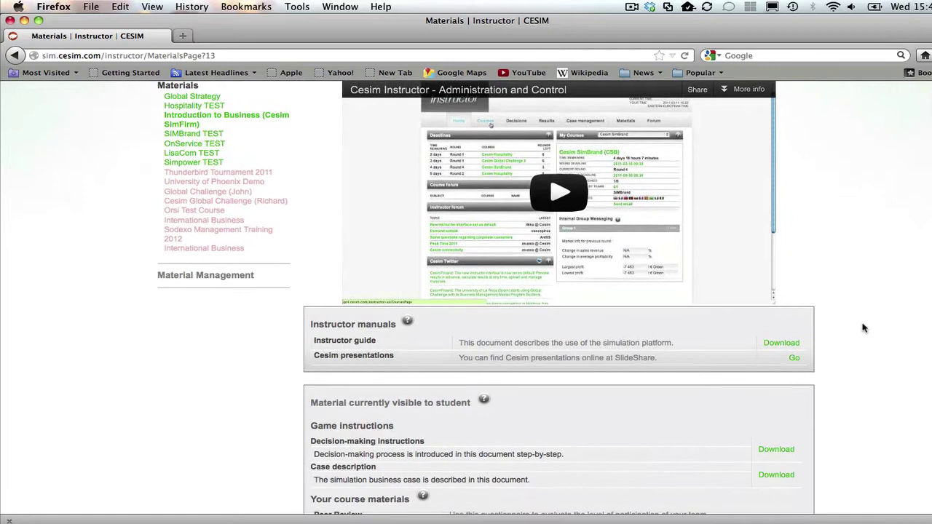
pyautogui.scroll(-2, 863, 328)
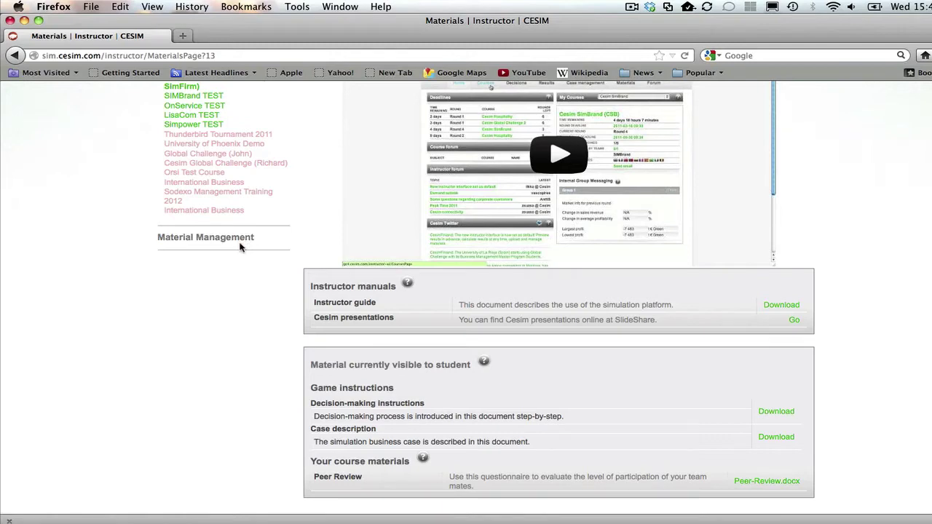
# Start a new material upload titled 'Channel Strategy' with content type File.
pyautogui.click(240, 246)
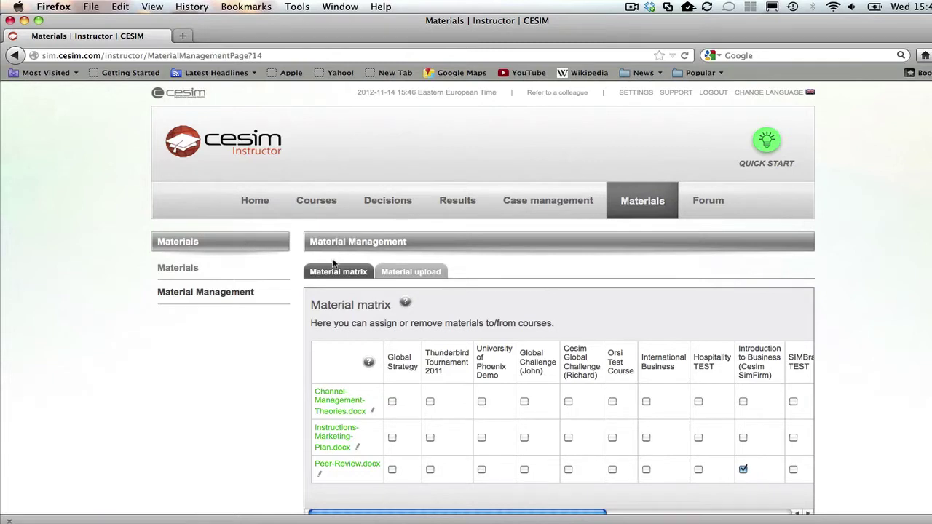
pyautogui.click(399, 273)
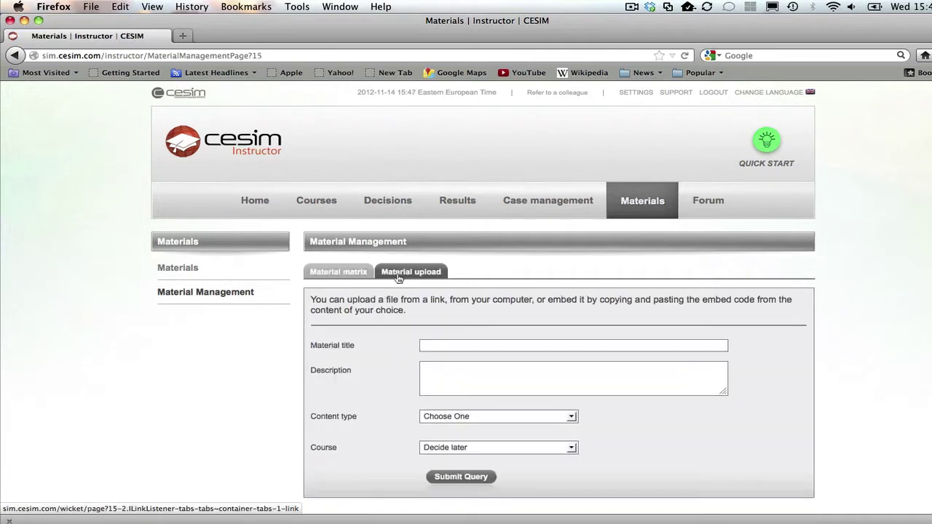
pyautogui.click(451, 344)
pyautogui.write('Channel ')
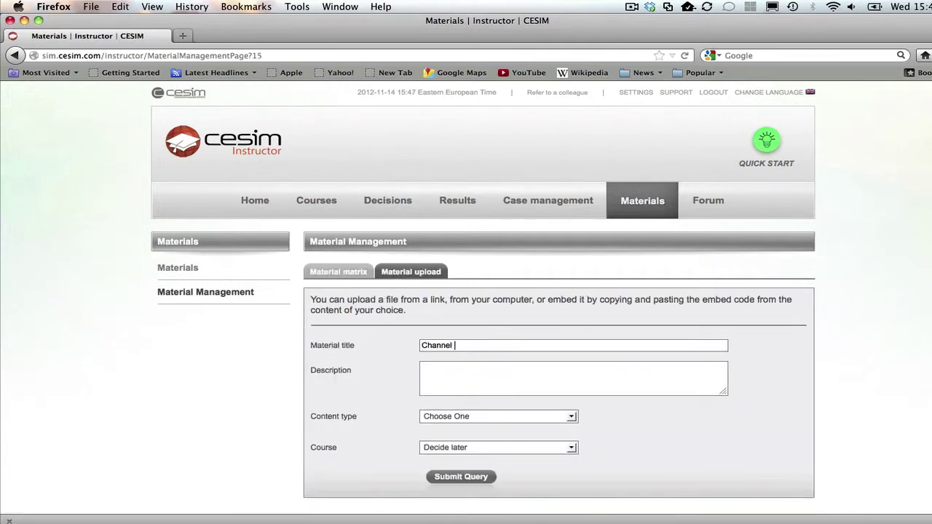
pyautogui.write('Strategy')
pyautogui.click(466, 420)
pyautogui.click(442, 447)
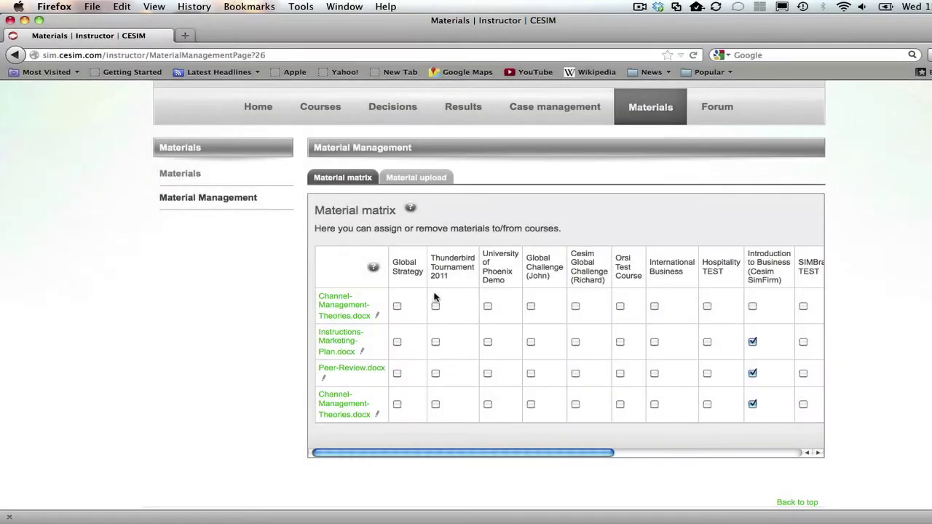
# Assign Channel-Management-Theories.docx to the Thunderbird Tournament 2011 course.
pyautogui.click(435, 308)
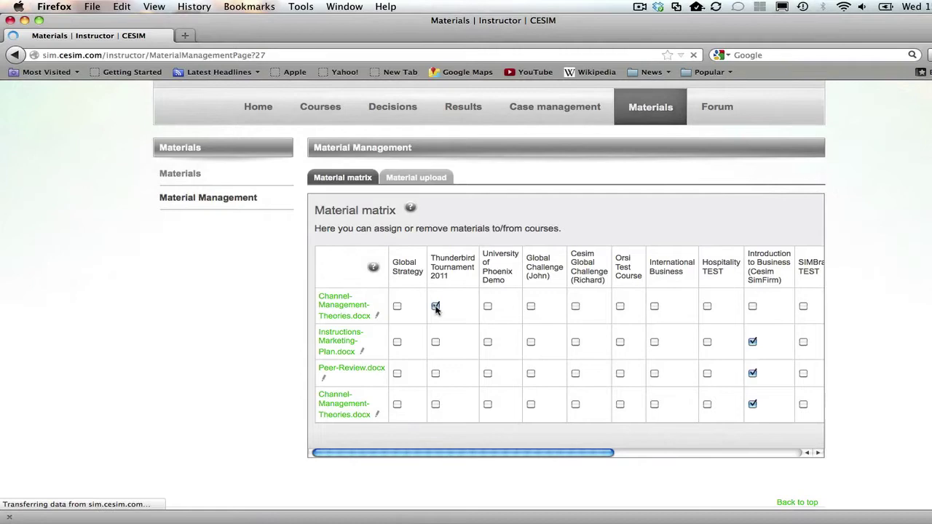
pyautogui.scroll(-1, 436, 311)
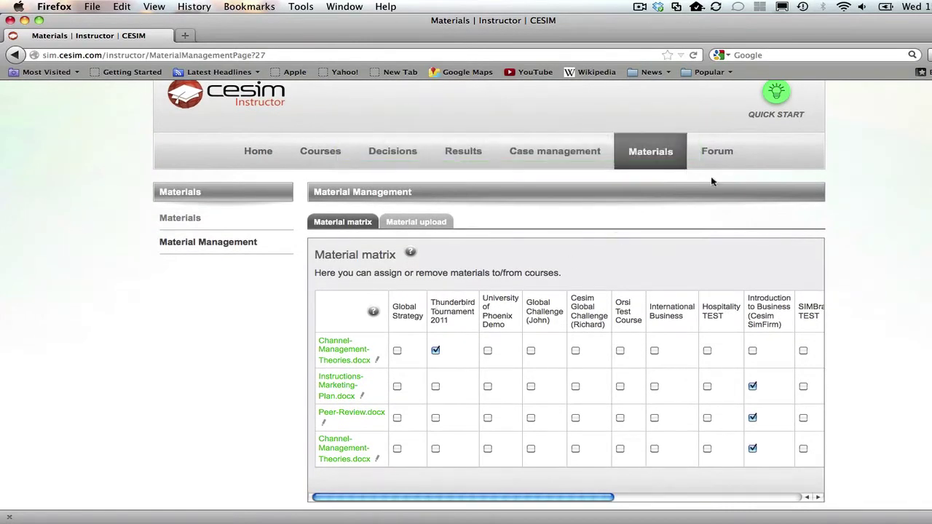
pyautogui.click(712, 171)
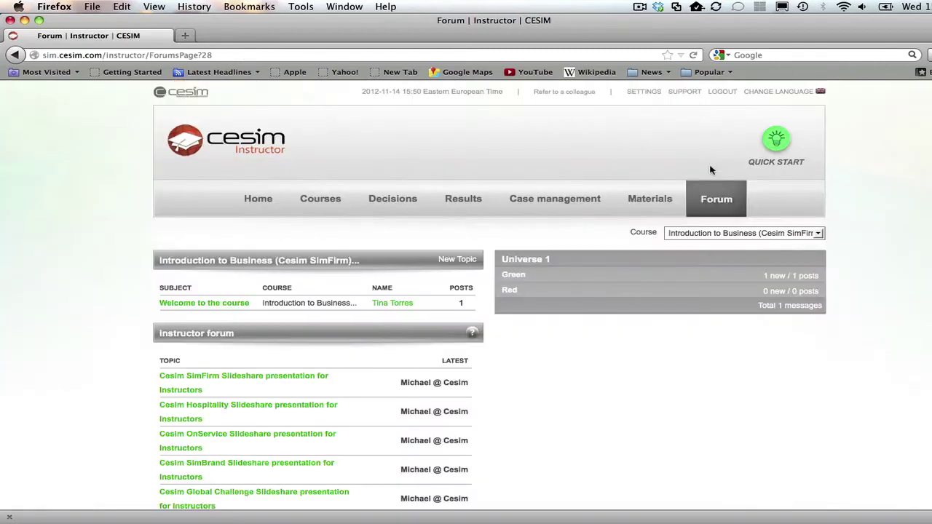
# Expand the Green team's topics, read 'Welcome to the course', and return to the forum overview.
pyautogui.scroll(-2, 712, 171)
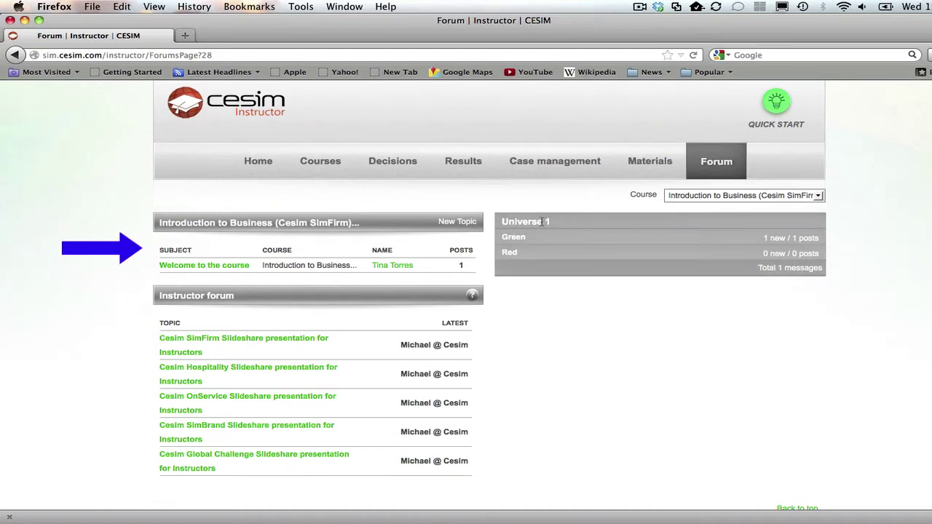
pyautogui.click(507, 237)
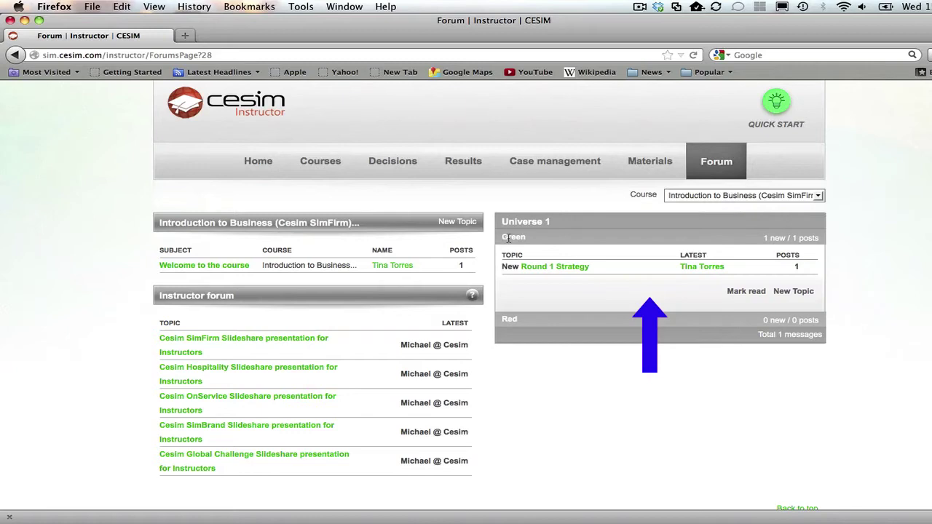
pyautogui.click(225, 266)
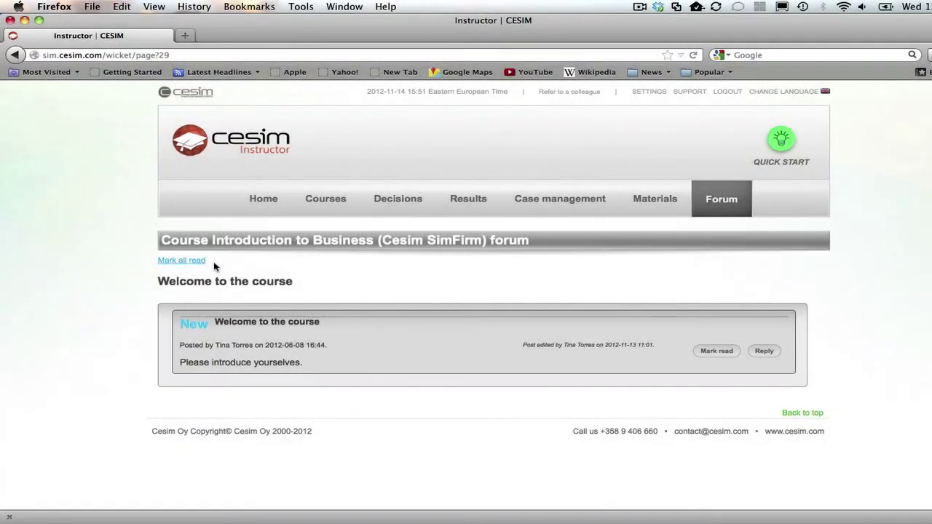
pyautogui.click(716, 208)
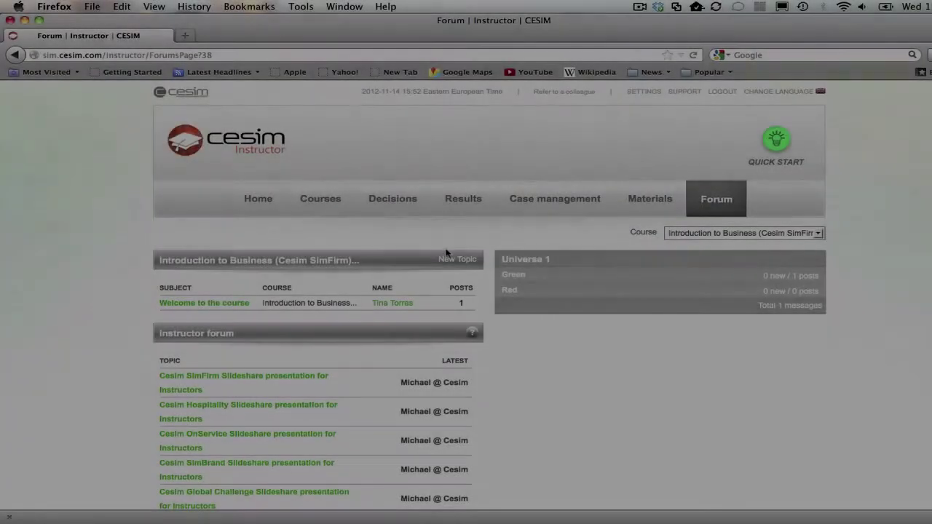
# Post a forum topic 'Urgent message' reading 'Please read this', emailing all course participants.
pyautogui.click(448, 257)
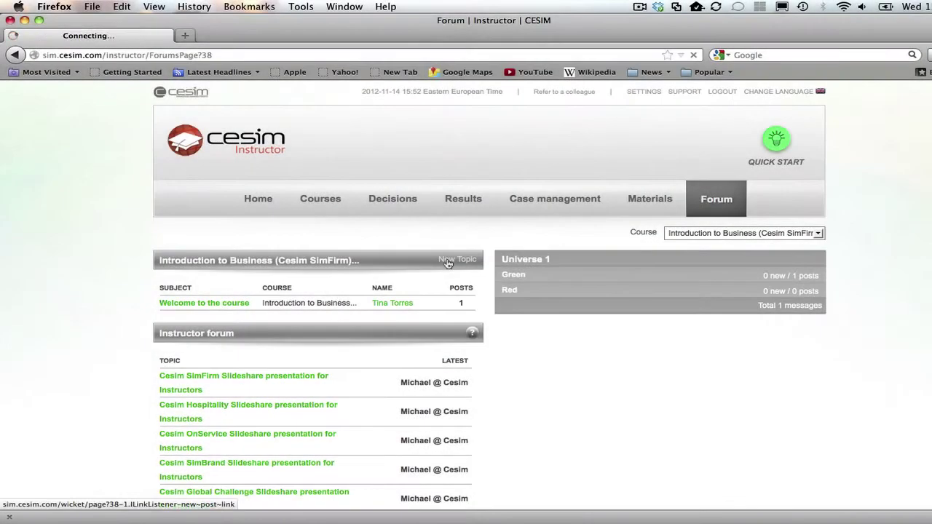
pyautogui.click(386, 308)
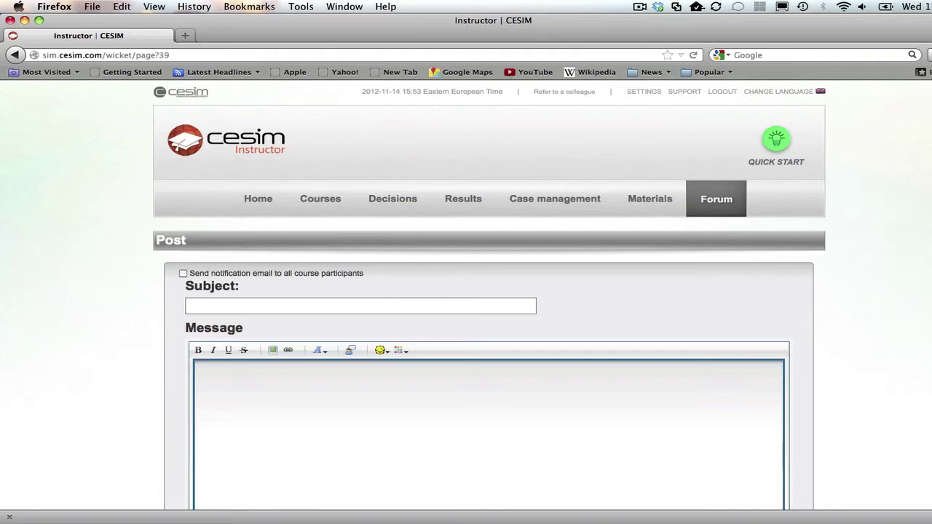
pyautogui.write('Urgent message')
pyautogui.click(367, 422)
pyautogui.write('Please read this')
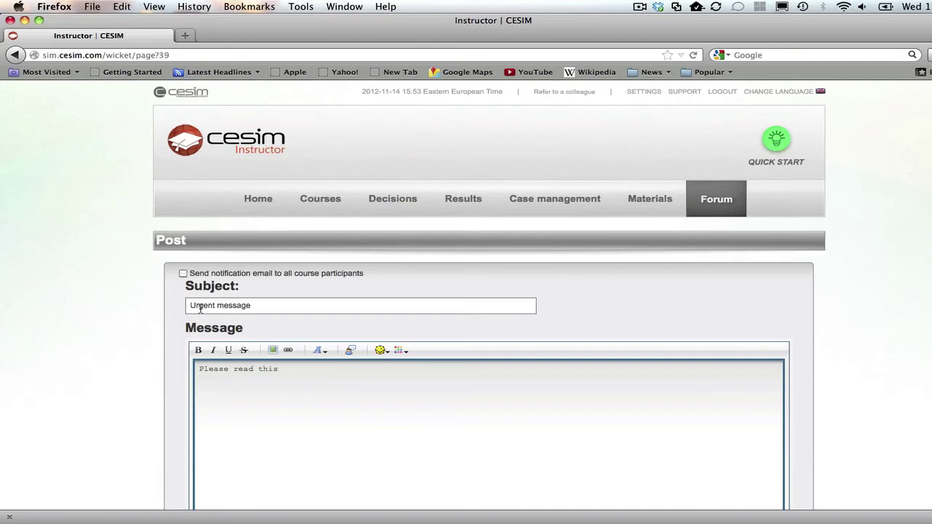
pyautogui.click(182, 274)
pyautogui.scroll(-4, 183, 275)
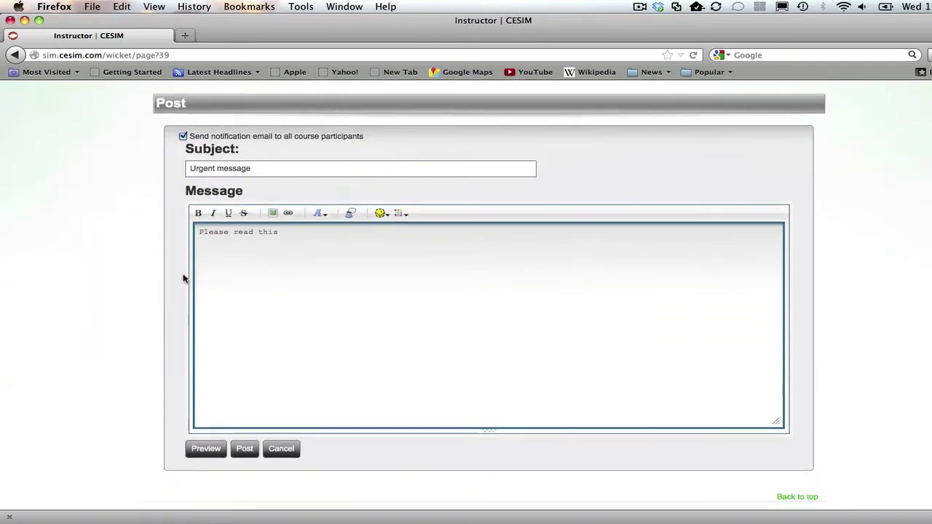
pyautogui.click(244, 446)
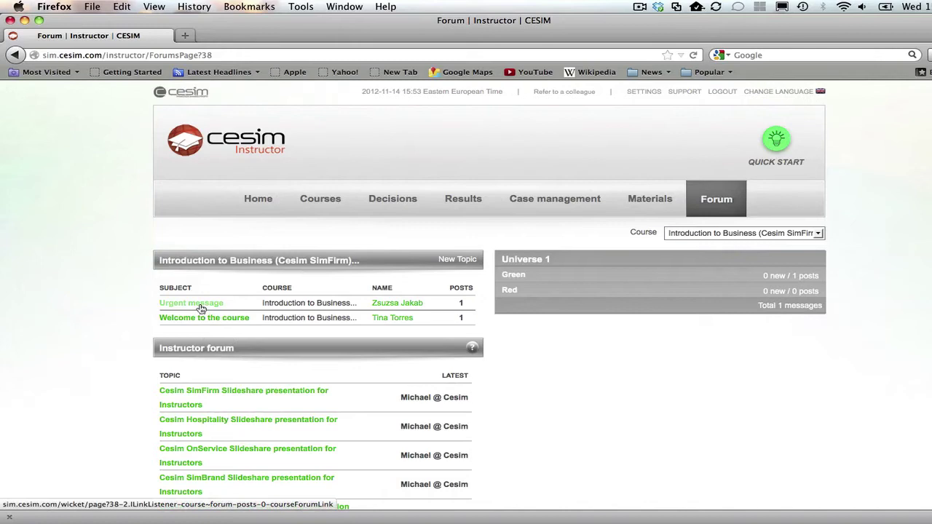
pyautogui.scroll(-1, 201, 309)
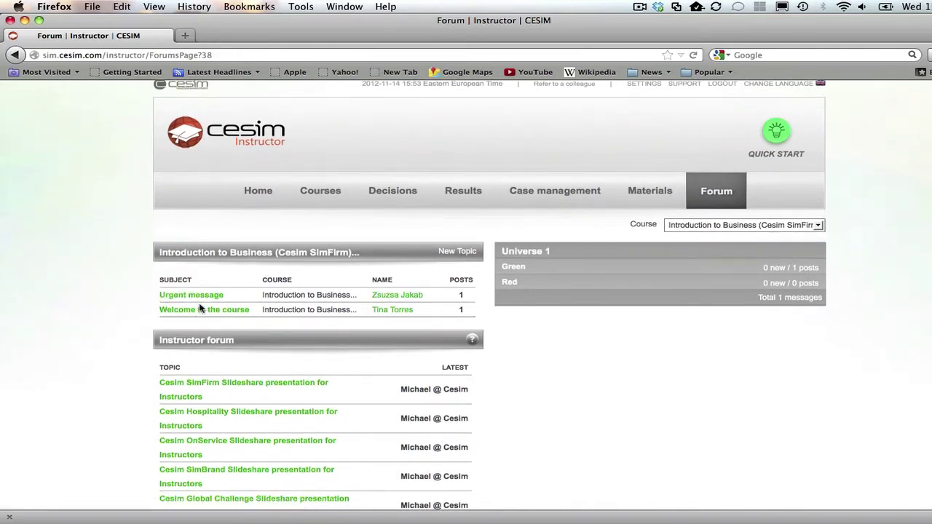
# Make the Practice round 1 and Rounds 1–8 schedule dates editable.
pyautogui.click(318, 196)
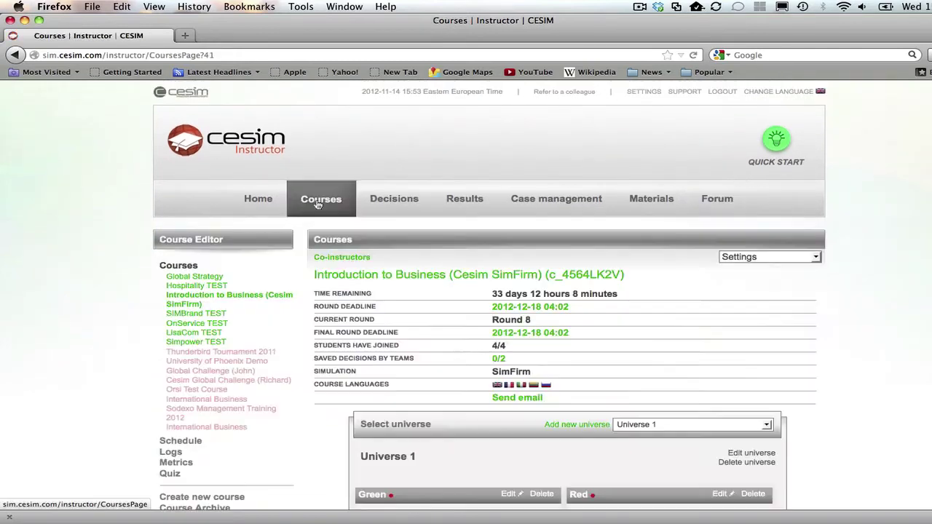
pyautogui.scroll(-3, 182, 318)
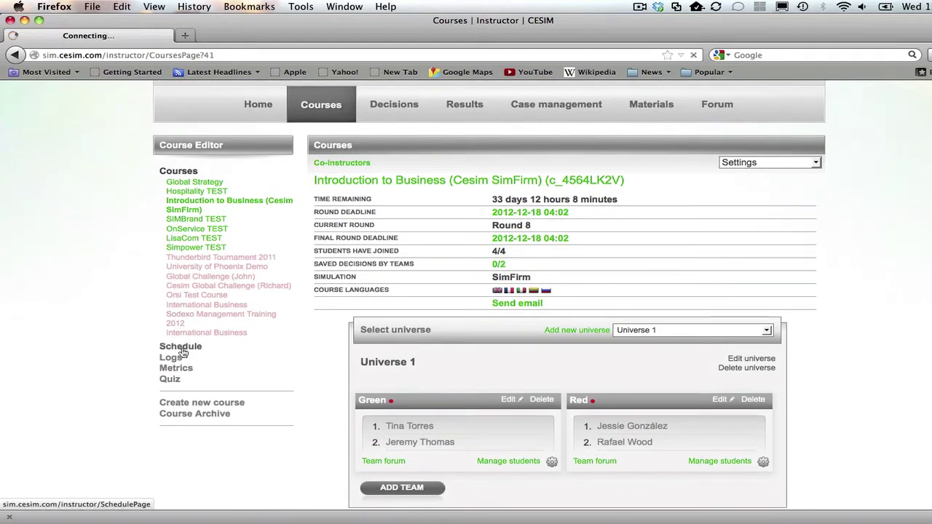
pyautogui.scroll(-3, 181, 355)
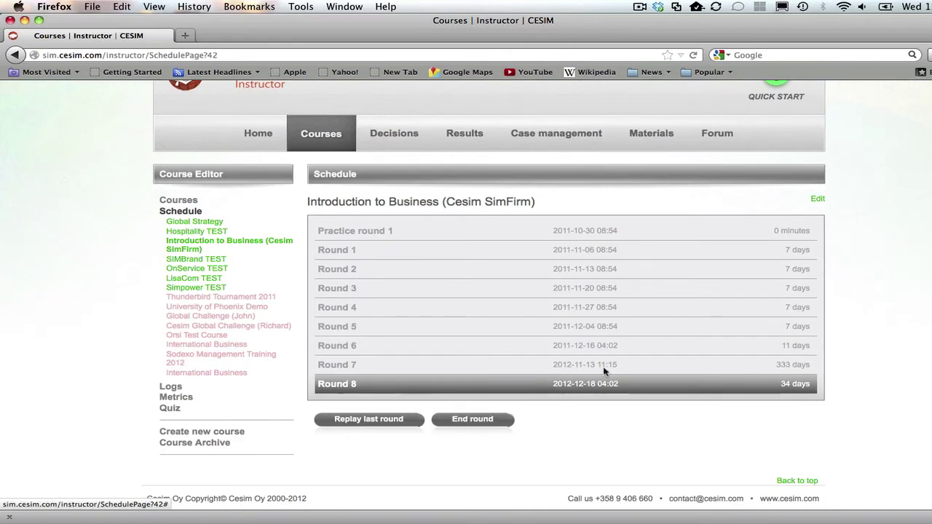
pyautogui.click(819, 201)
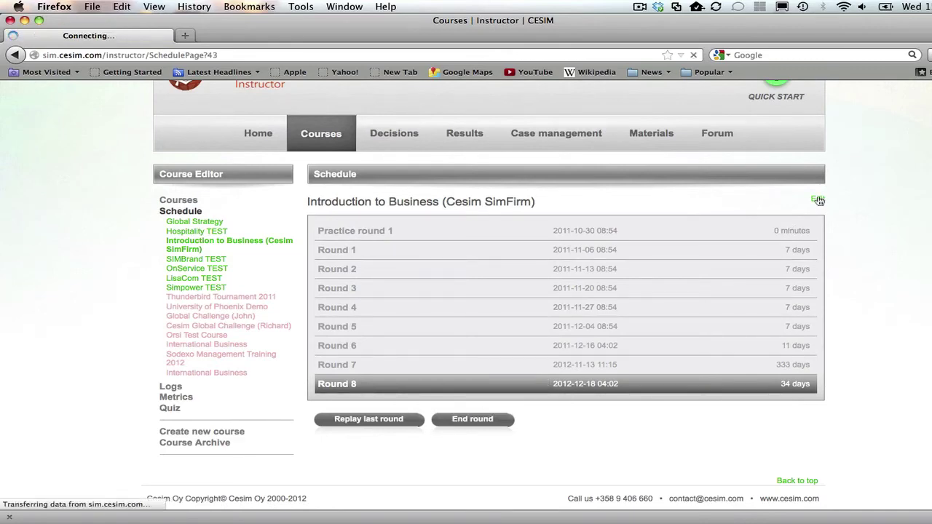
pyautogui.scroll(-2, 819, 201)
pyautogui.scroll(-1, 819, 202)
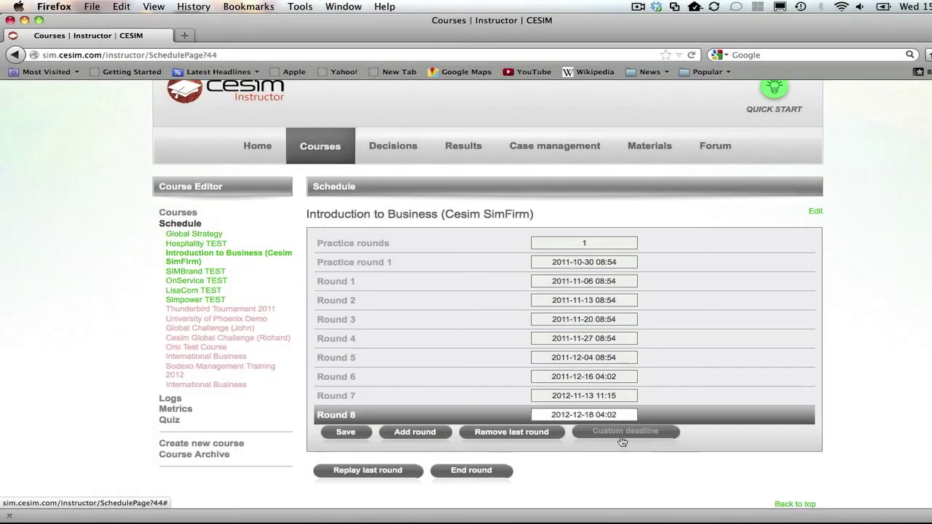
# Save a custom deadline named 'Peer review deadline' dated 16 November 2012.
pyautogui.click(623, 436)
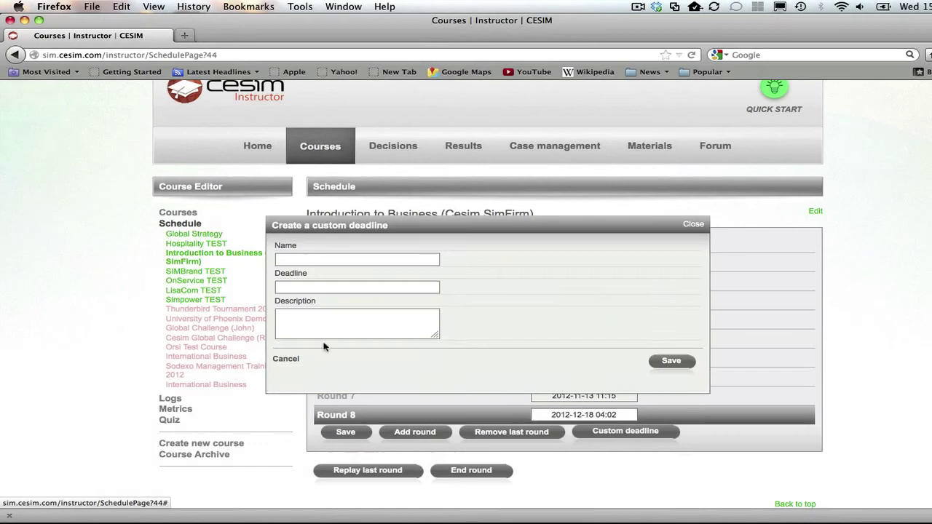
pyautogui.click(324, 260)
pyautogui.write('Peer')
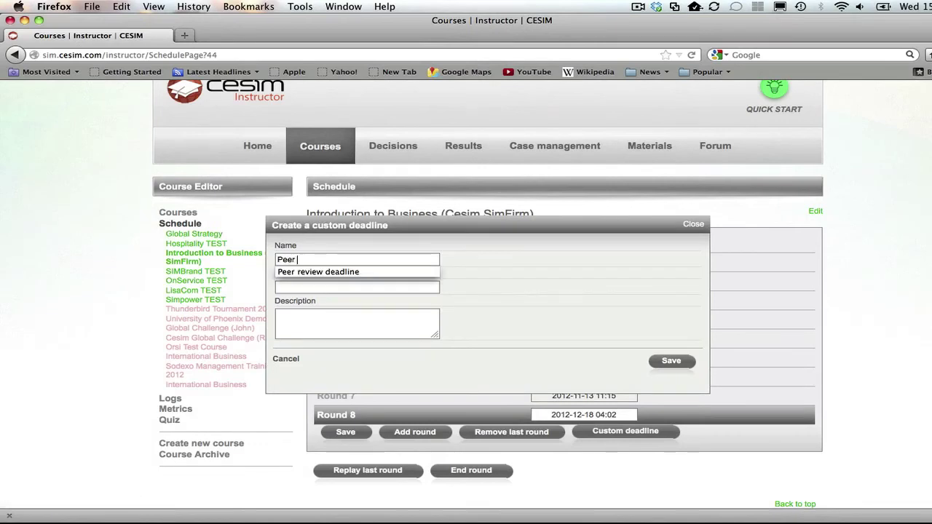
pyautogui.press('Down')
pyautogui.press('Return')
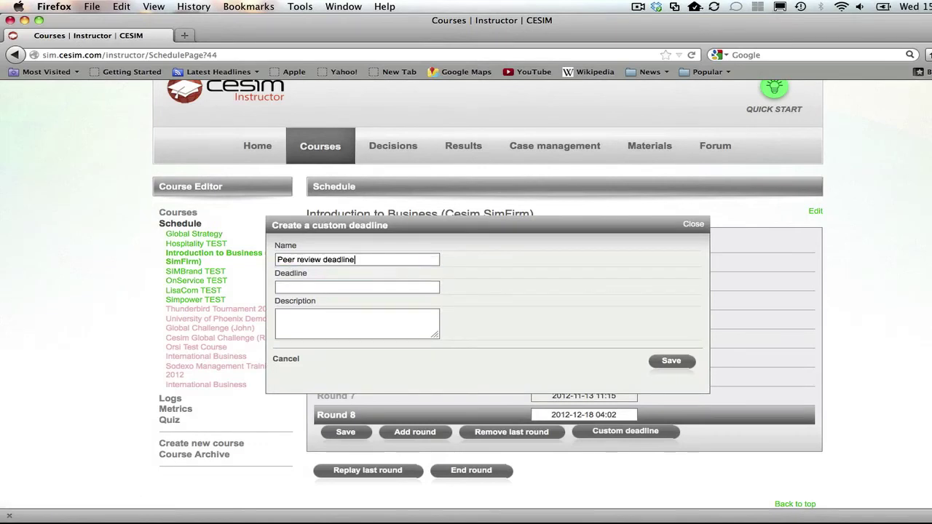
pyautogui.click(312, 291)
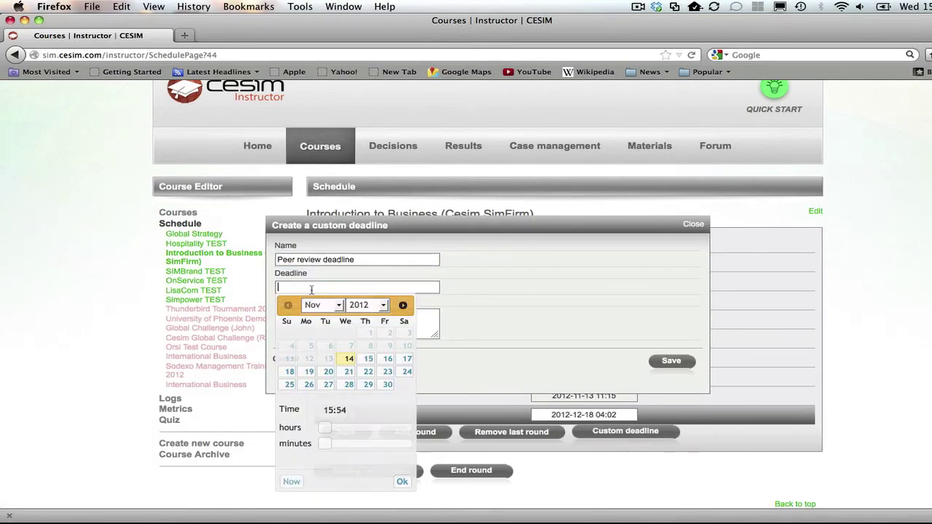
pyautogui.click(385, 359)
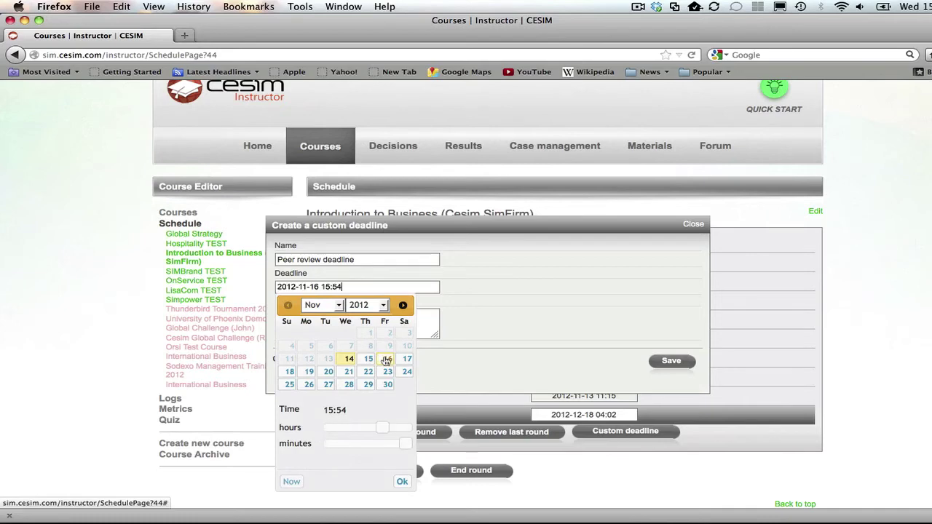
pyautogui.click(460, 333)
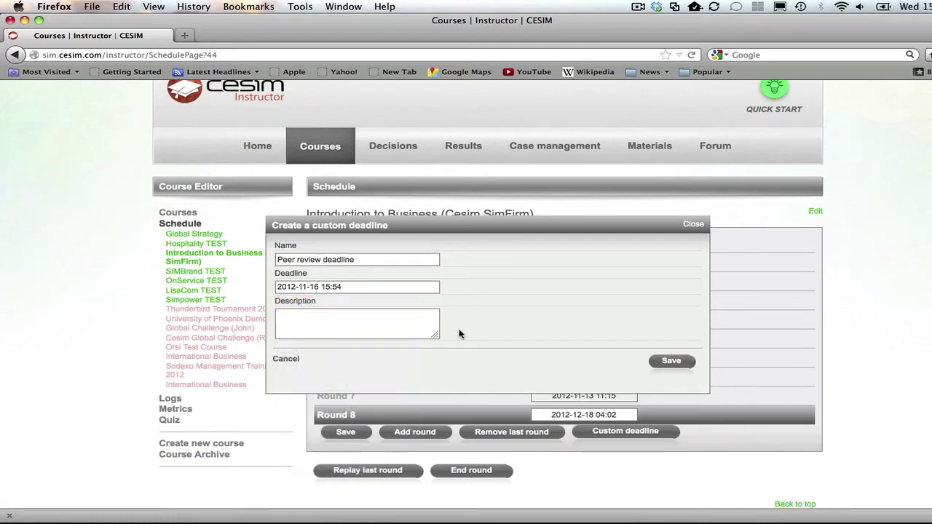
pyautogui.click(666, 362)
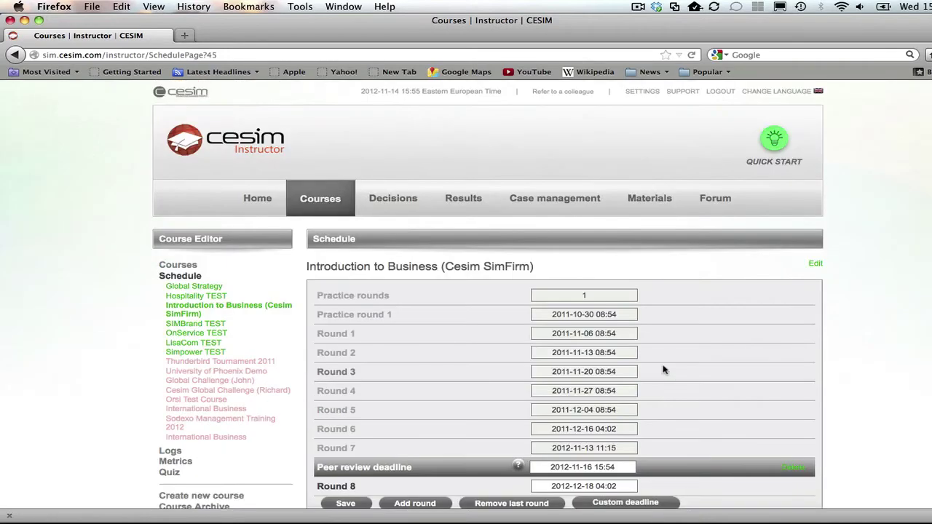
# Show the Logs page for Introduction to Business and highlight a student's registration date.
pyautogui.scroll(-2, 664, 370)
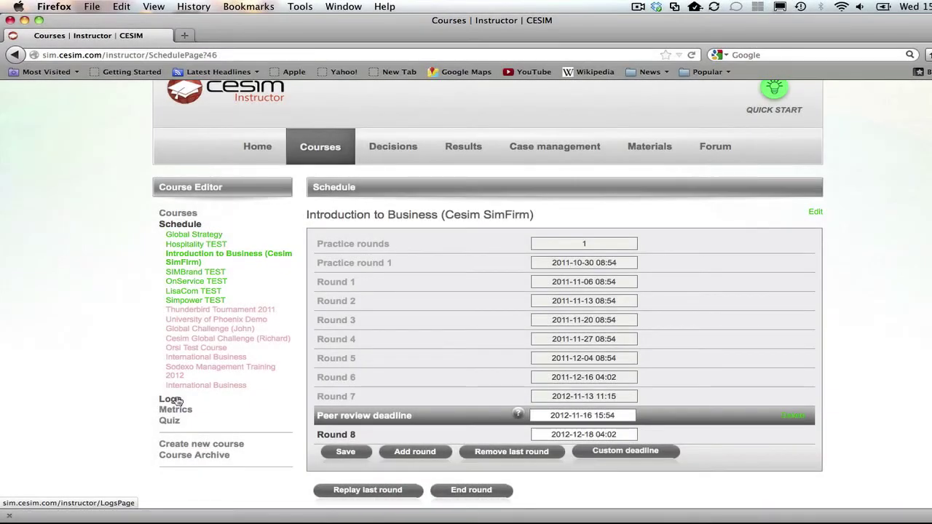
pyautogui.click(175, 400)
pyautogui.scroll(-2, 177, 401)
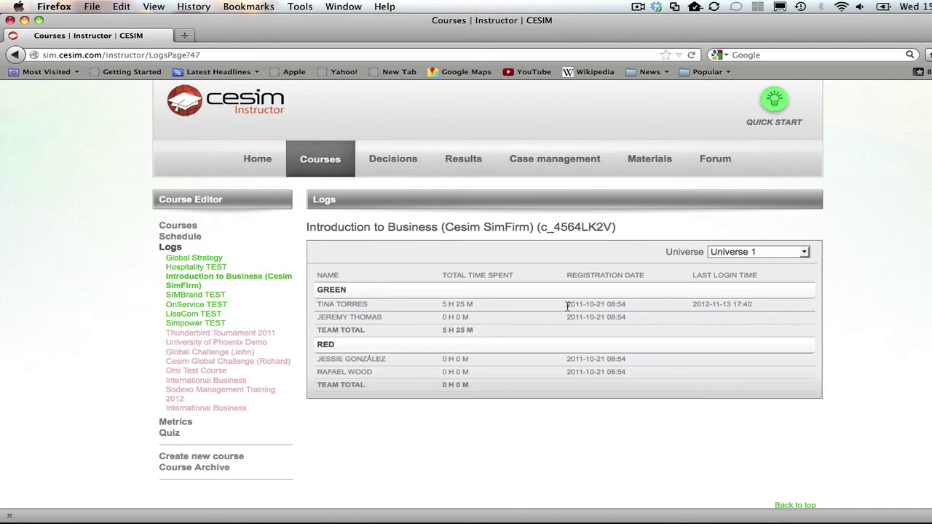
pyautogui.moveTo(568, 306); pyautogui.dragTo(635, 303)
pyautogui.click(635, 303)
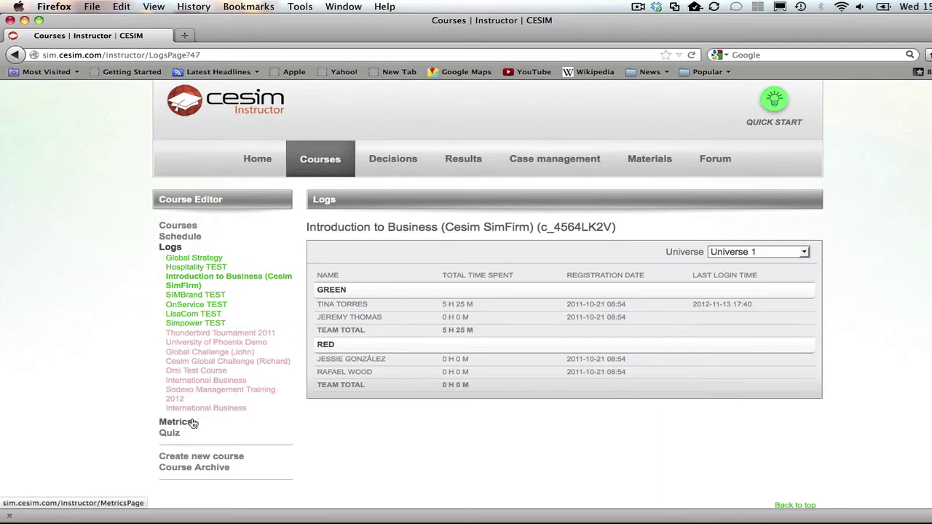
# Scroll through the Decisions tab to review the teams' Round 8 decisions.
pyautogui.click(403, 163)
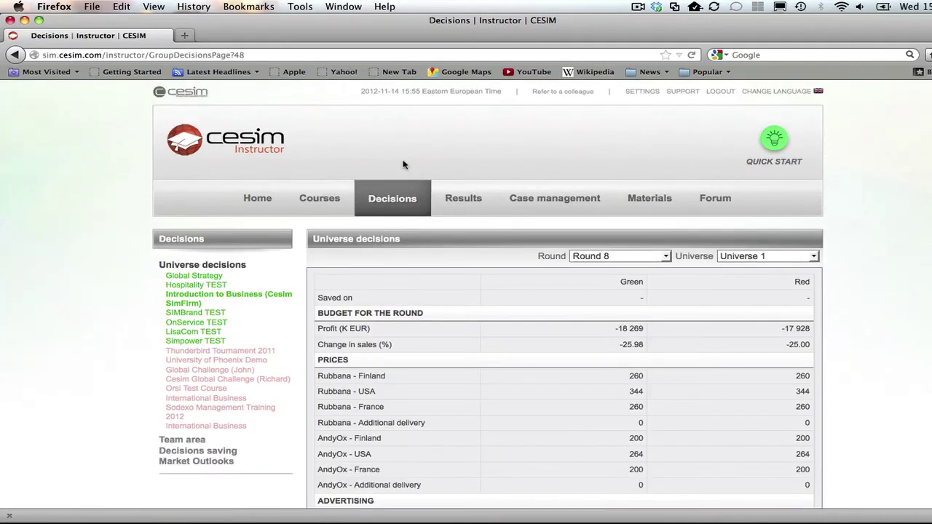
pyautogui.scroll(-1, 405, 165)
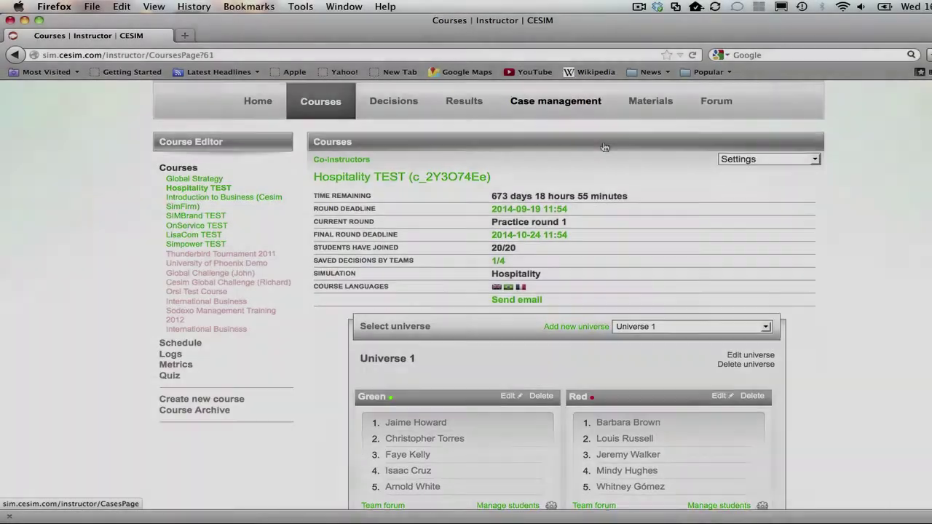
# Scroll down the Courses page toward the Introduction to Business Round 7 results.
pyautogui.scroll(-2, 605, 147)
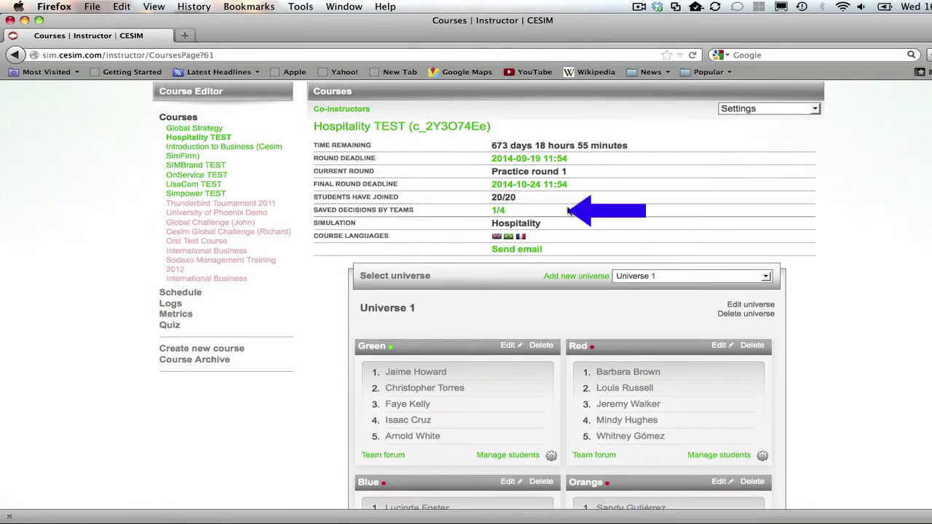
pyautogui.scroll(-4, 569, 220)
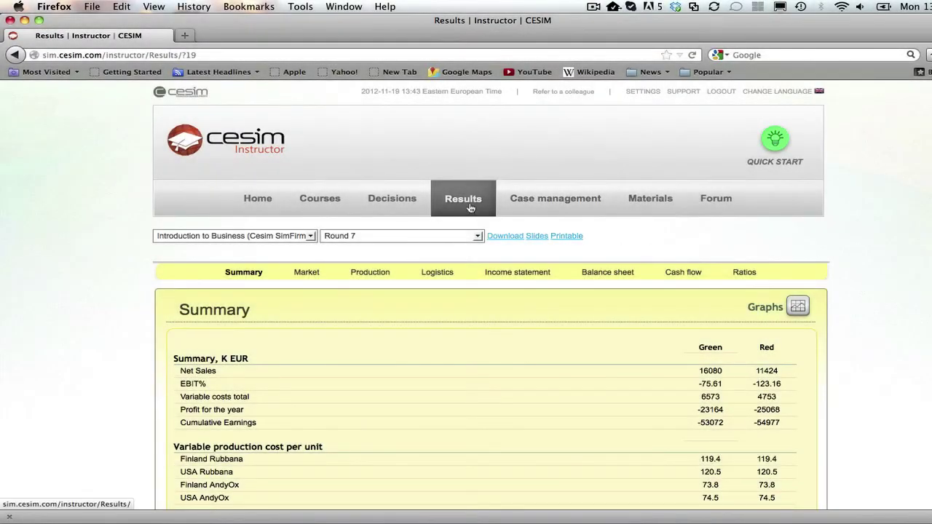
# Preview Round 8 results and recalculate them with Update, confirming OK.
pyautogui.click(475, 235)
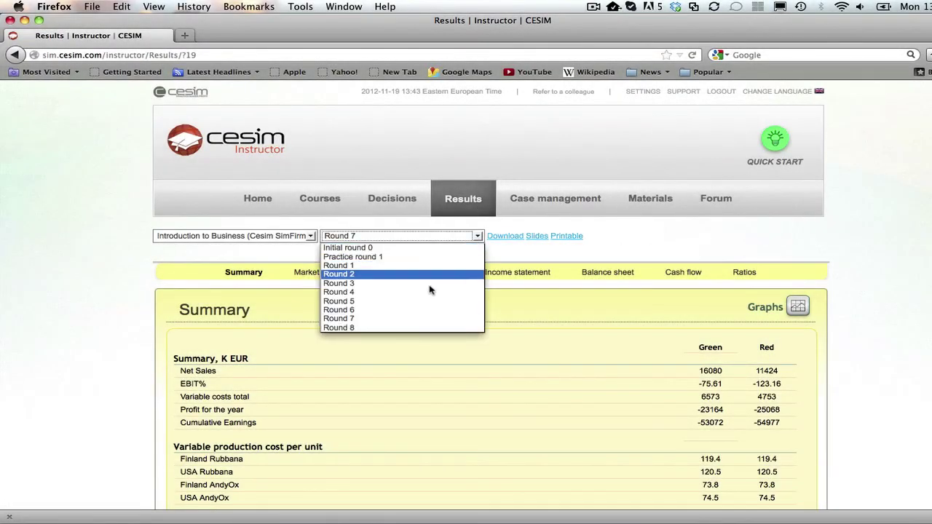
pyautogui.click(423, 328)
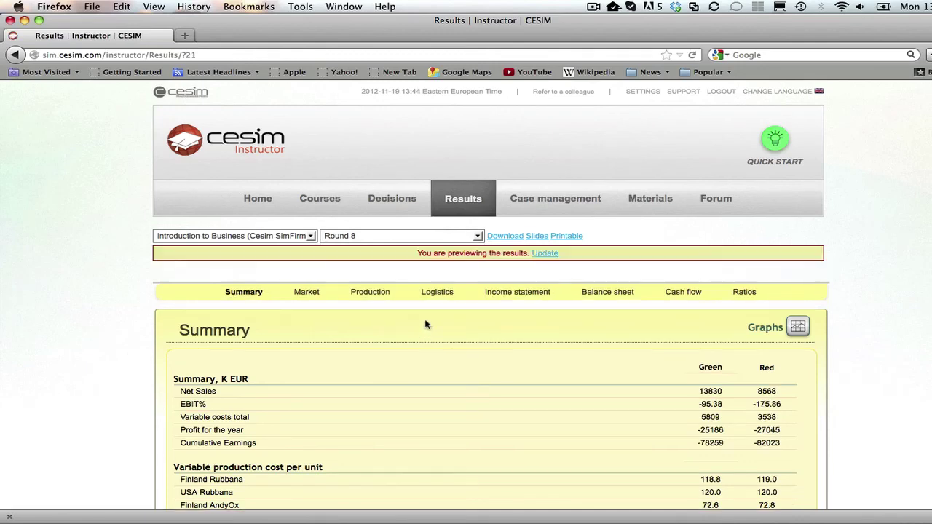
pyautogui.click(545, 256)
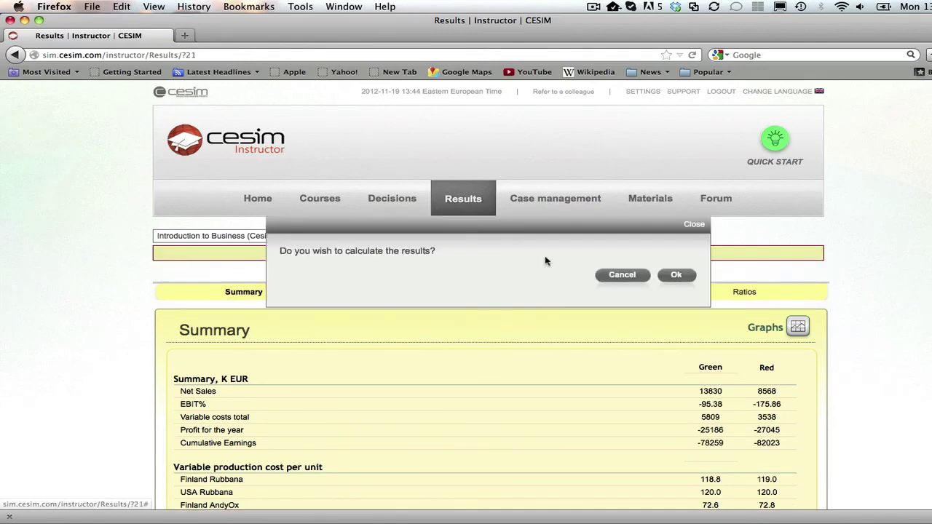
pyautogui.click(673, 277)
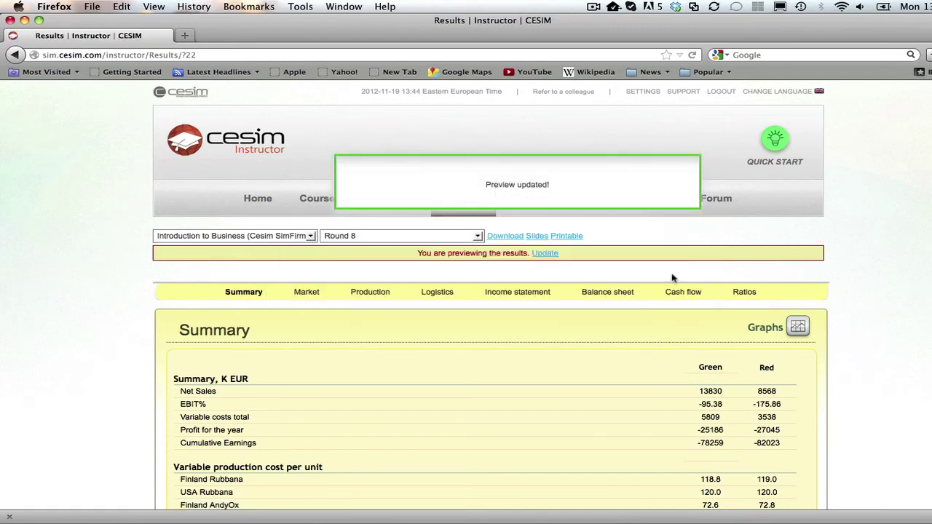
pyautogui.scroll(-6, 673, 277)
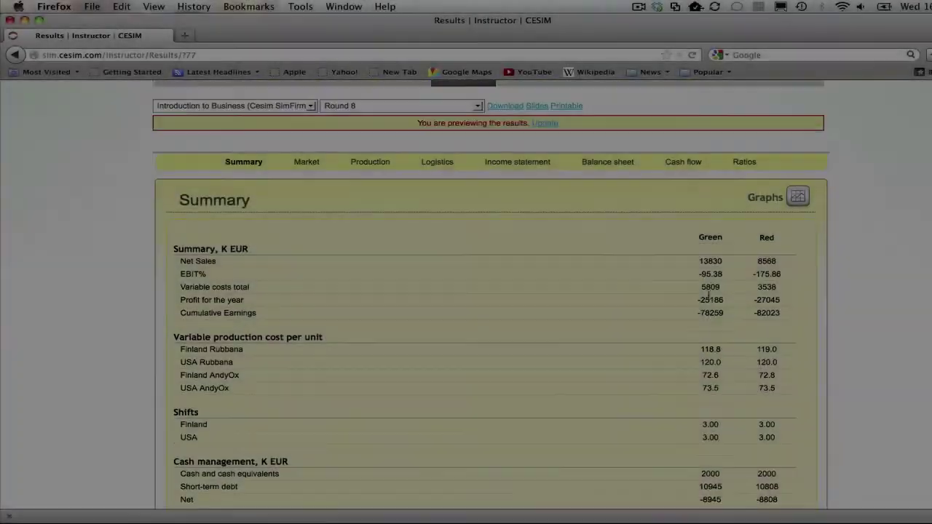
pyautogui.scroll(4, 708, 295)
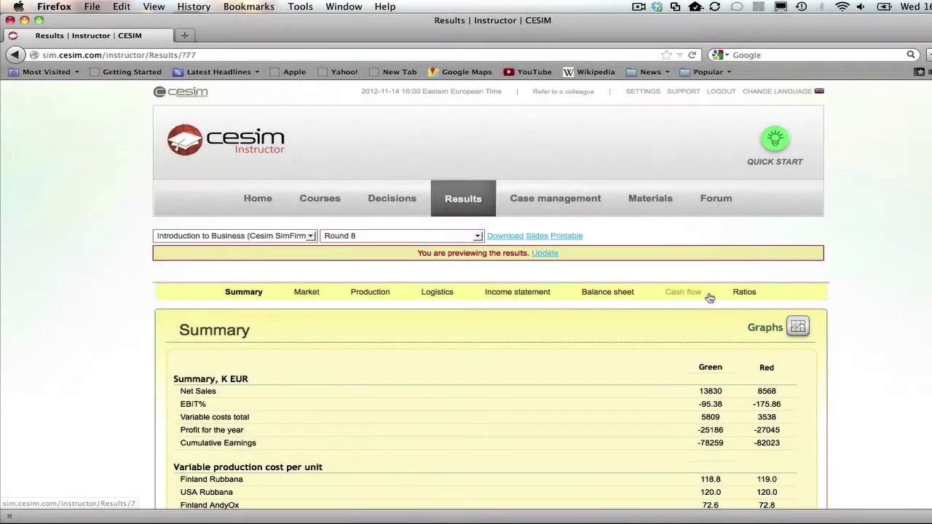
# Enter the student area as a Green team student of Introduction to Business.
pyautogui.click(322, 207)
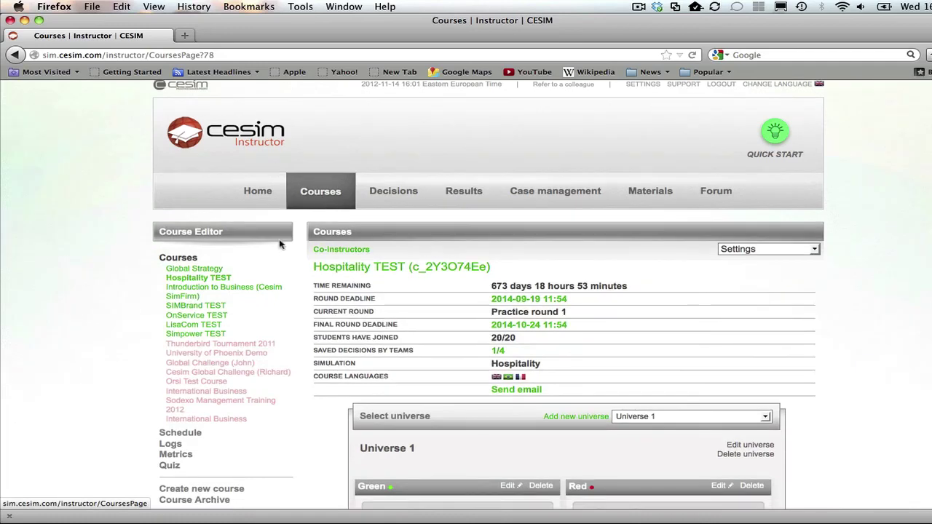
pyautogui.click(254, 287)
pyautogui.scroll(-2, 254, 291)
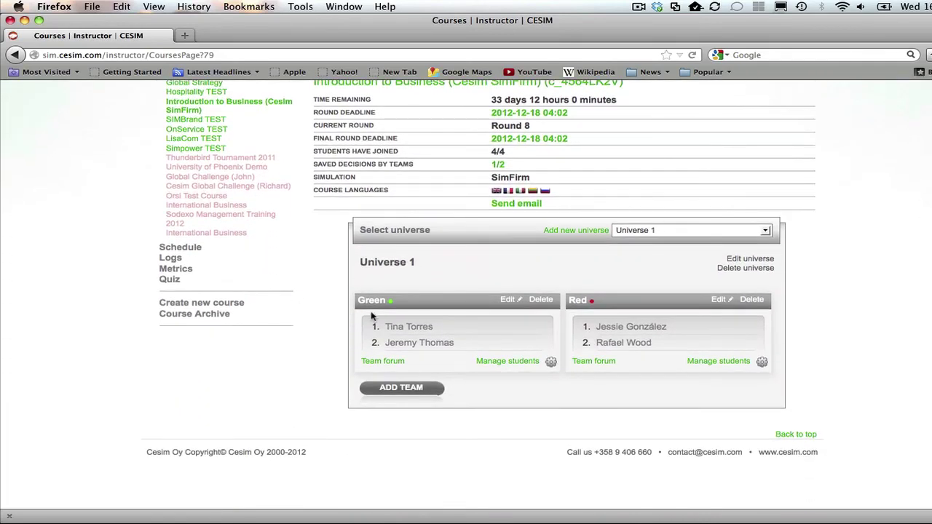
pyautogui.click(394, 327)
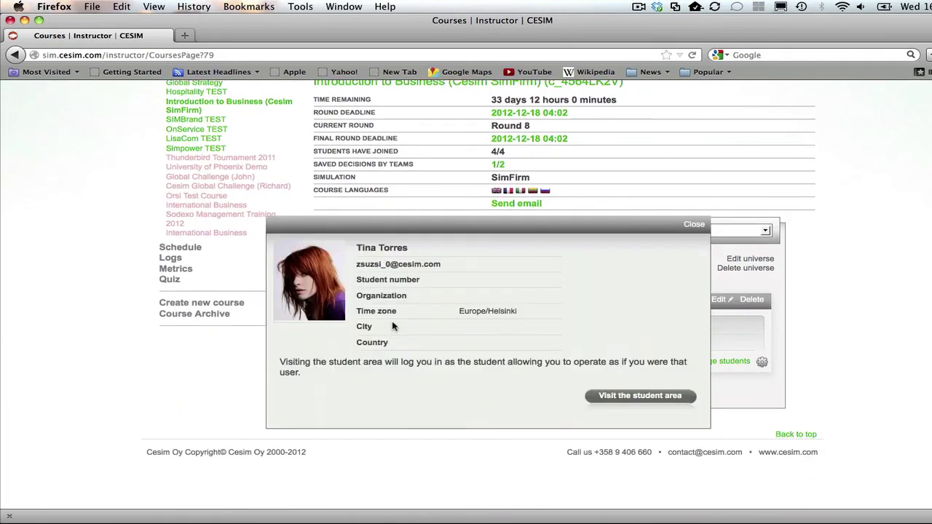
pyautogui.click(614, 397)
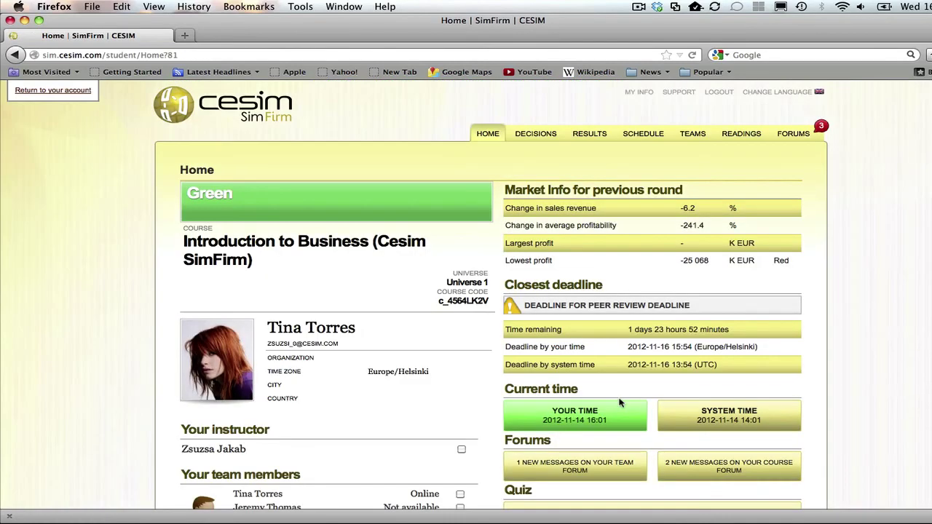
pyautogui.scroll(-5, 620, 402)
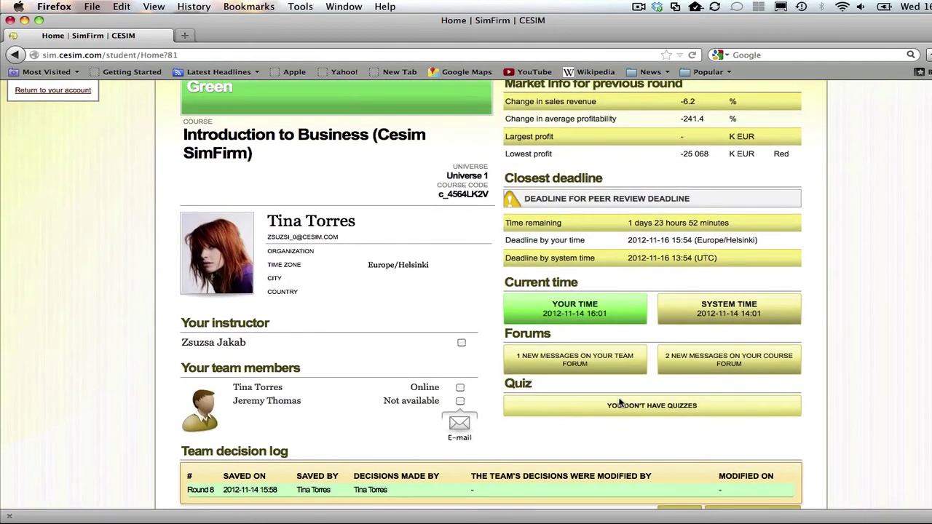
pyautogui.scroll(5, 620, 403)
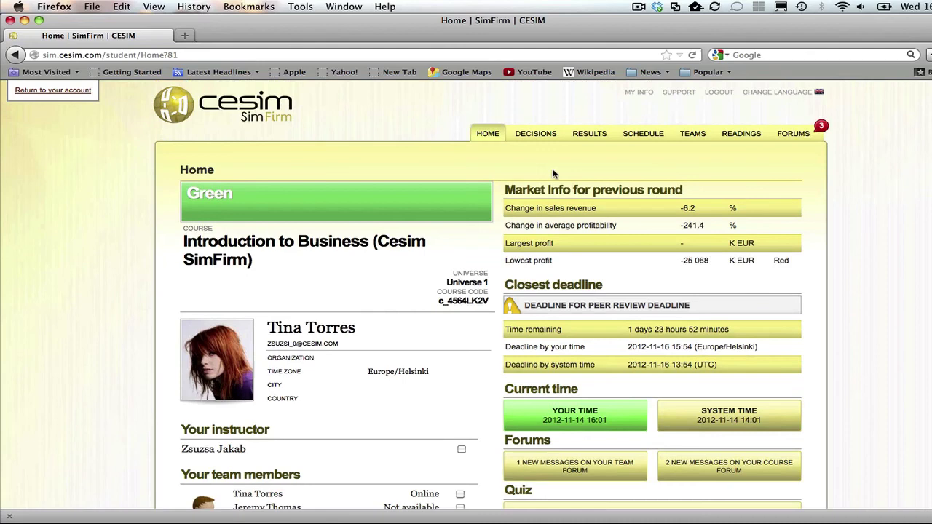